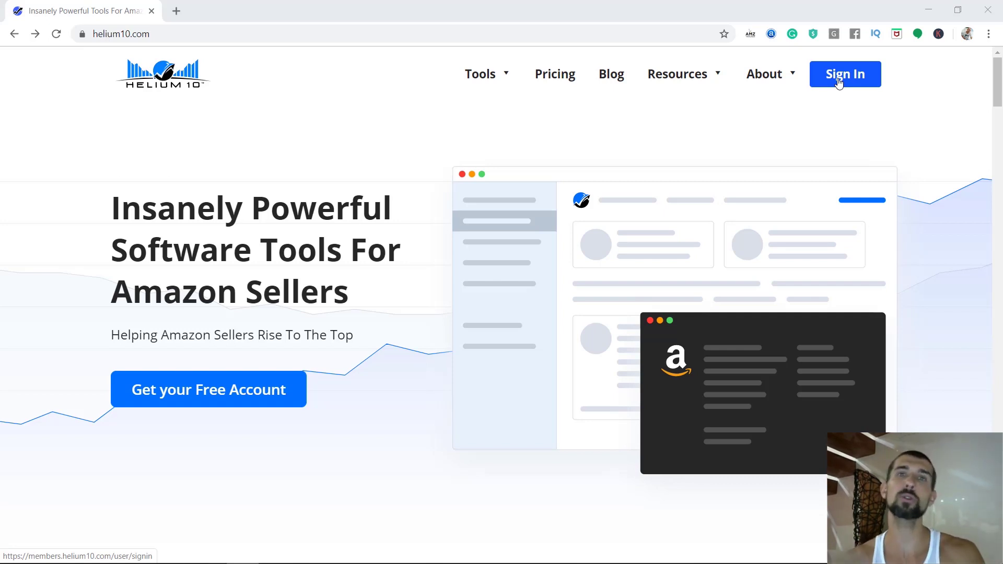
Sign in to the Helium 10 account and open the Frankenstein keyword processor
{"action": "left_click", "coordinate": [859, 87]}
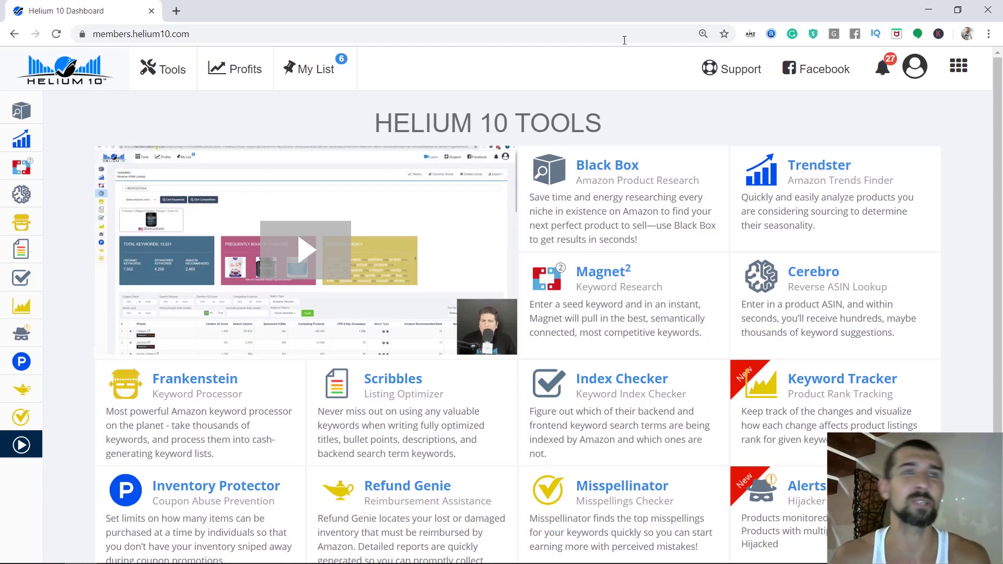
{"action": "mouse_move", "coordinate": [73, 214]}
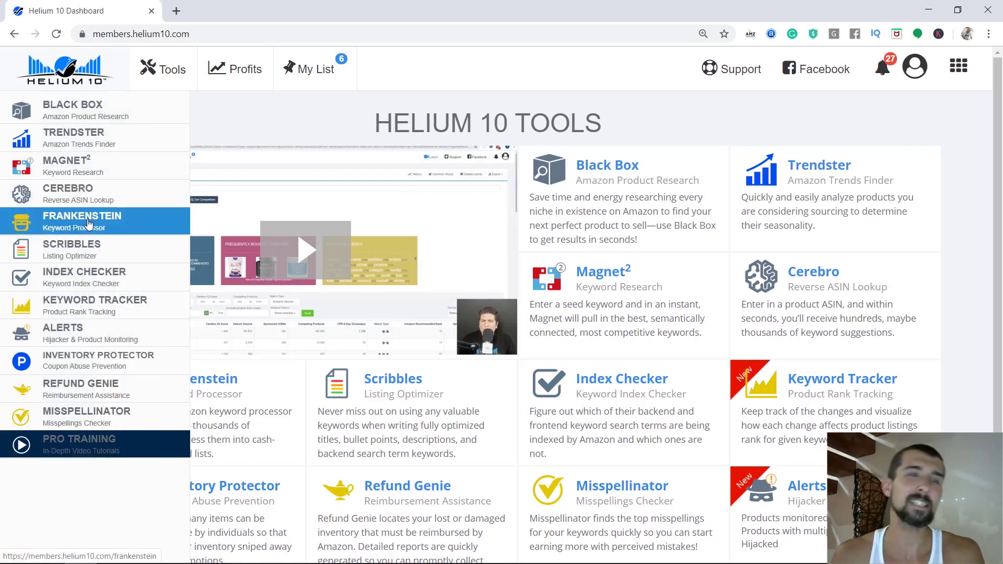
{"action": "left_click", "coordinate": [110, 218]}
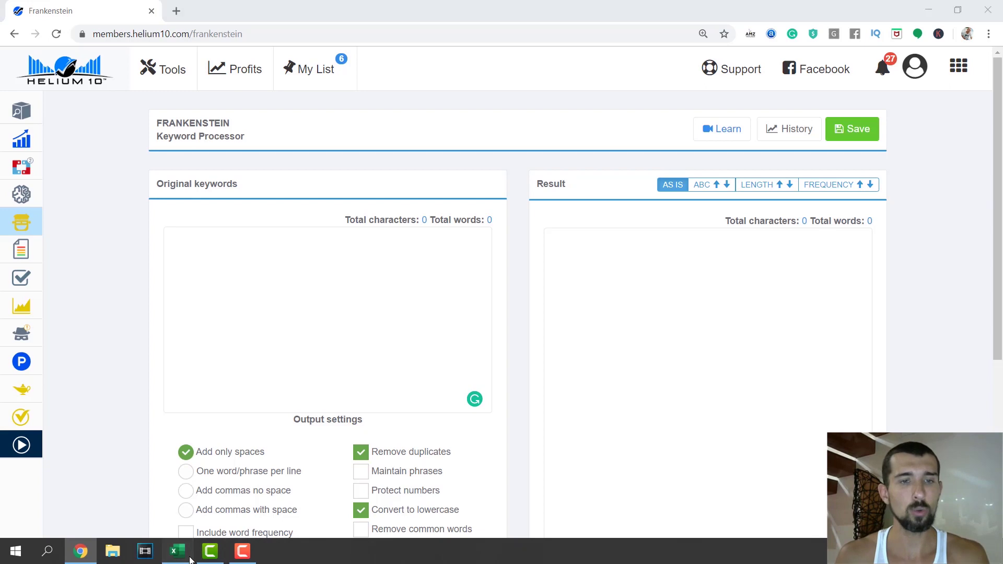
Paste the keyword phrases from the Excel workbook into Frankenstein's Original keywords box, starting with "rv accessories"
{"action": "left_click", "coordinate": [177, 557]}
{"action": "scroll", "coordinate": [181, 446], "scroll_direction": "up", "scroll_amount": 13}
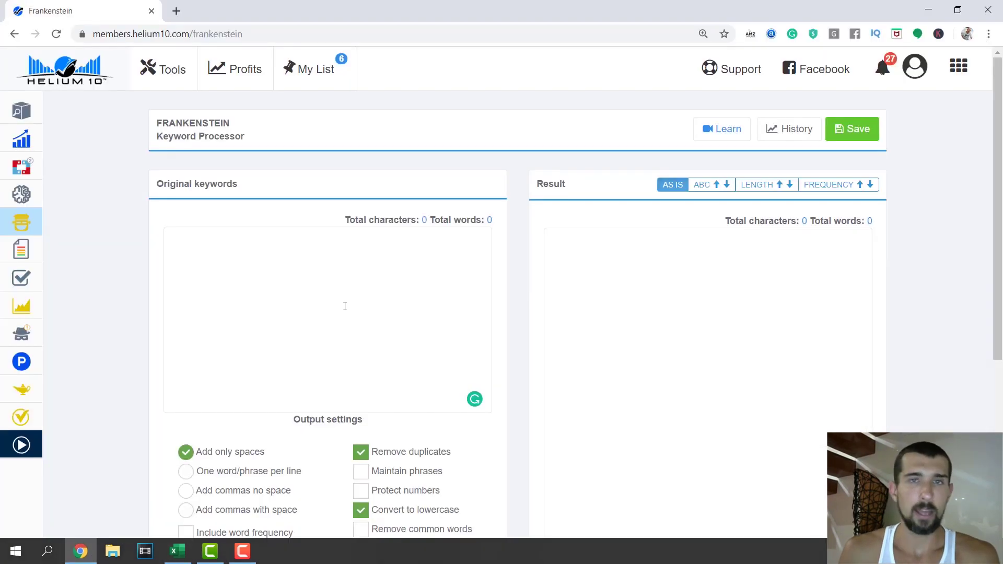
{"action": "left_click", "coordinate": [243, 555]}
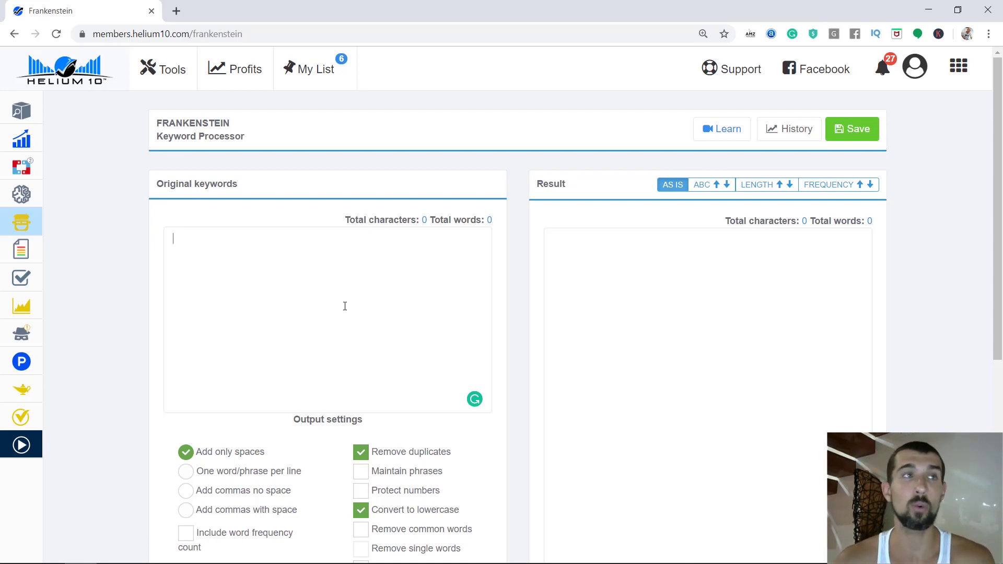
{"action": "left_click", "coordinate": [346, 307]}
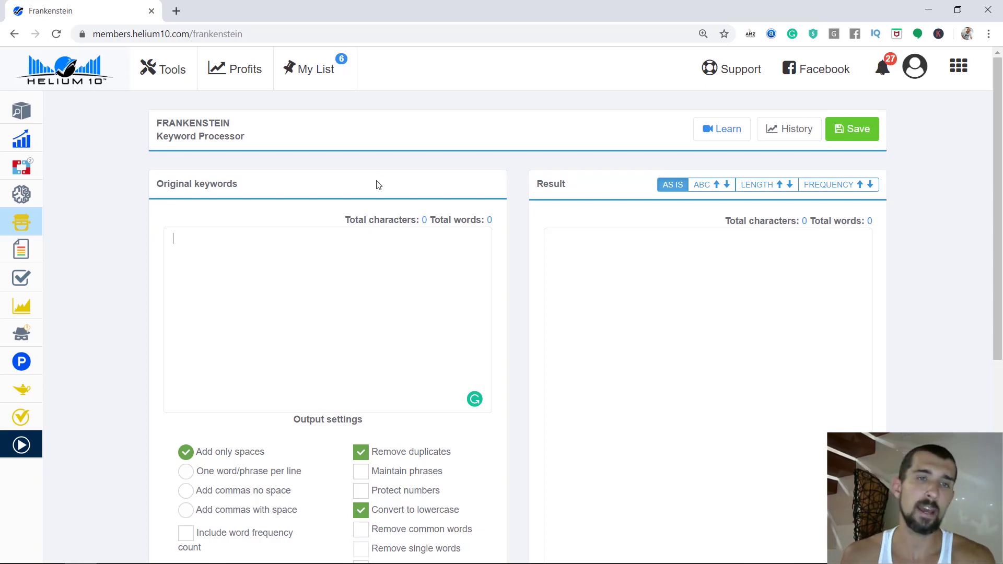
{"action": "key", "text": "ctrl+v"}
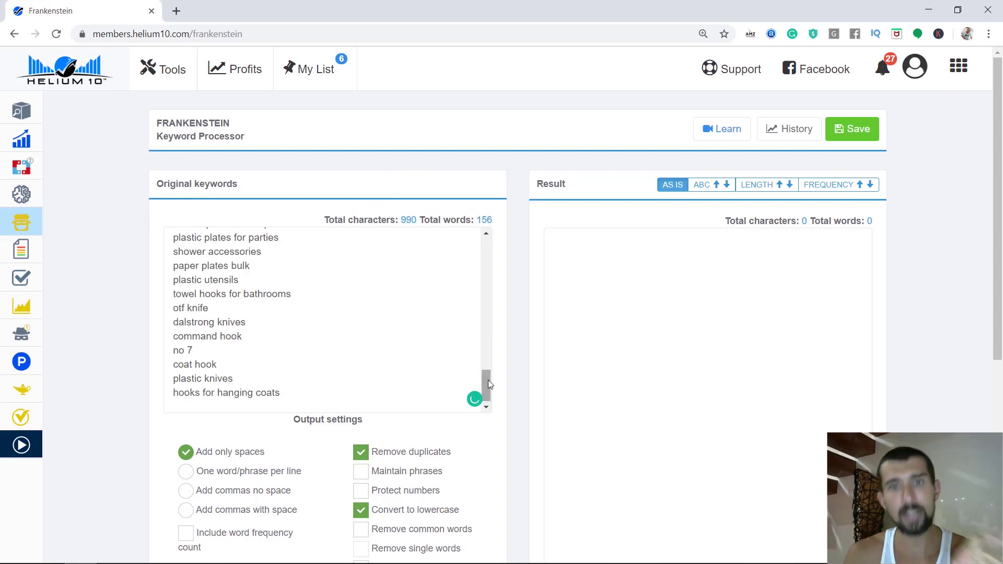
{"action": "left_click_drag", "start_coordinate": [488, 381], "coordinate": [488, 233]}
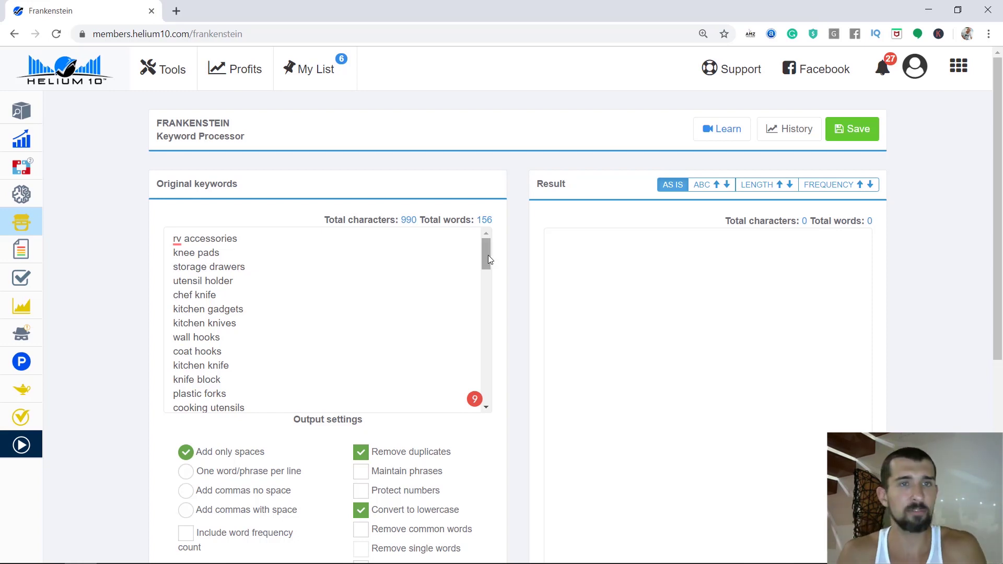
{"action": "left_click_drag", "start_coordinate": [484, 252], "coordinate": [485, 250]}
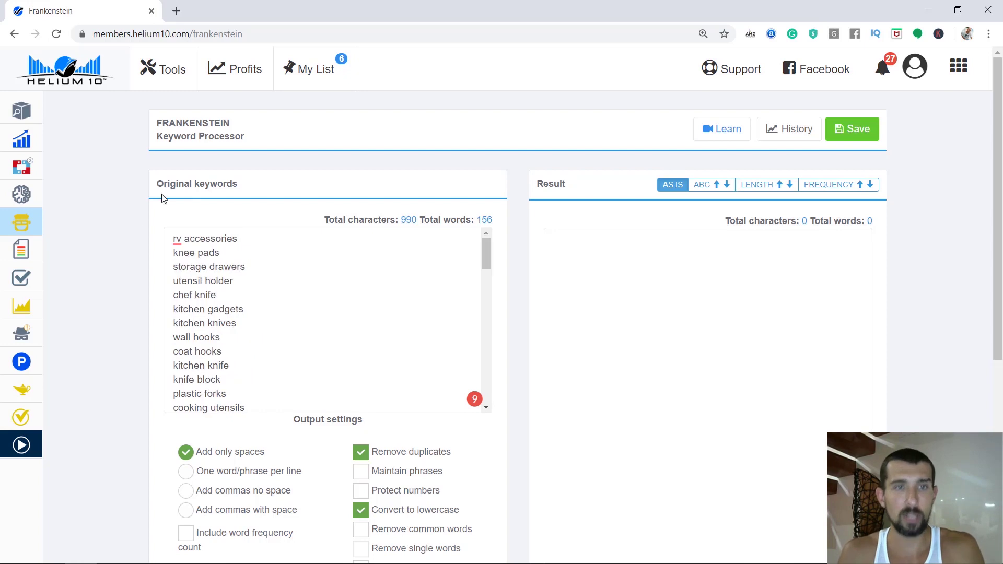
Process the keywords with Remove duplicates enabled and set the output to one word/phrase per line
{"action": "scroll", "coordinate": [374, 298], "scroll_direction": "down", "scroll_amount": 3}
{"action": "scroll", "coordinate": [340, 423], "scroll_direction": "down", "scroll_amount": 1}
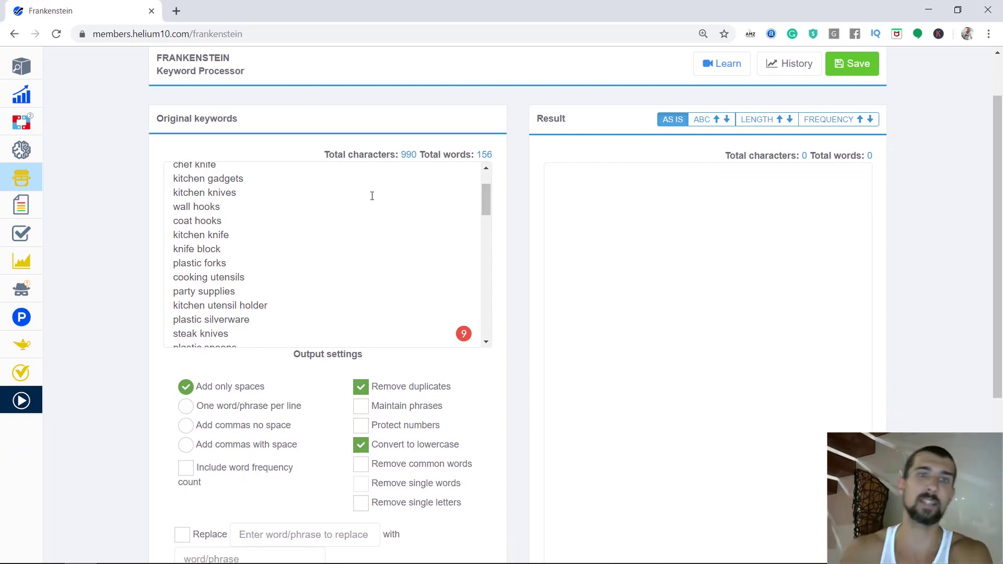
{"action": "left_click", "coordinate": [360, 386]}
{"action": "left_click", "coordinate": [361, 387]}
{"action": "left_click", "coordinate": [360, 386]}
{"action": "left_click", "coordinate": [381, 387]}
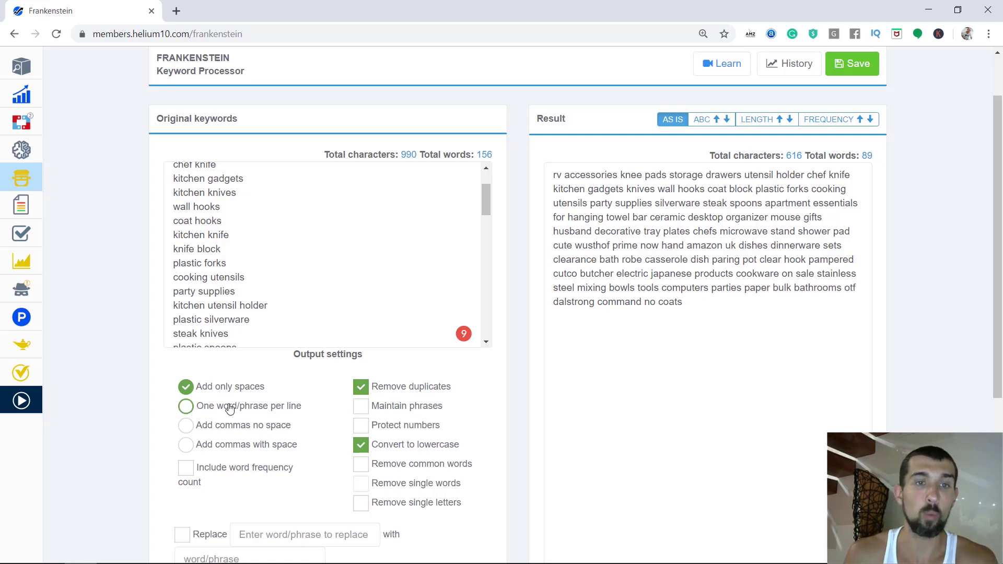
{"action": "left_click", "coordinate": [186, 407]}
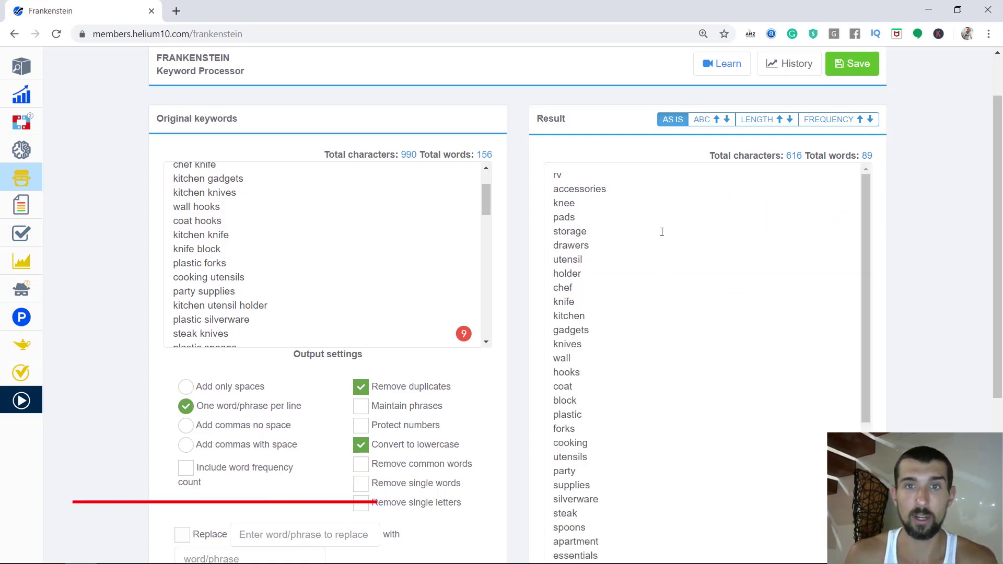
Compare the result with Maintain phrases using "chef knife" as the example, and turn Maintain phrases off again
{"action": "scroll", "coordinate": [661, 231], "scroll_direction": "up", "scroll_amount": 2}
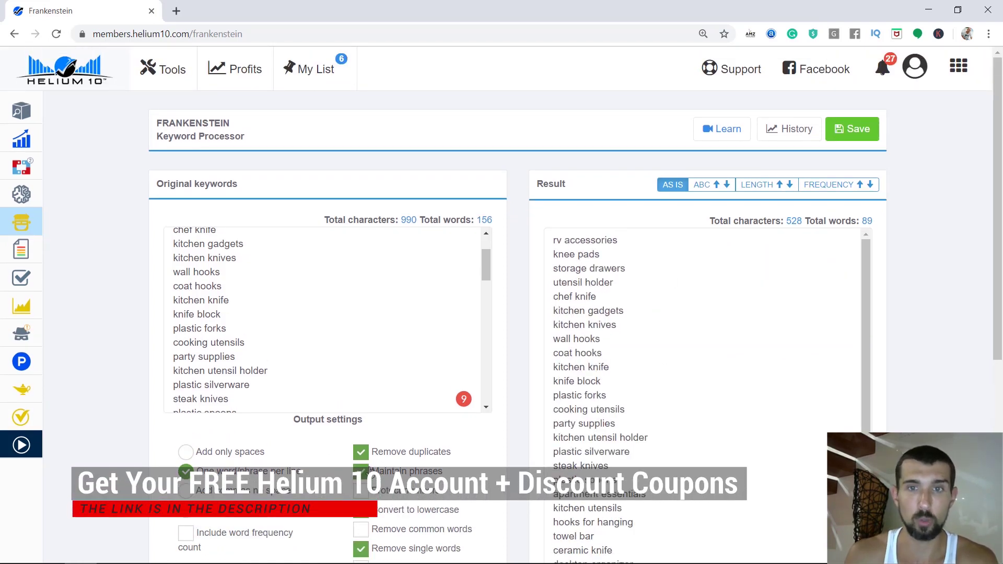
{"action": "scroll", "coordinate": [225, 267], "scroll_direction": "up", "scroll_amount": 2}
{"action": "left_click_drag", "start_coordinate": [217, 295], "coordinate": [175, 292]}
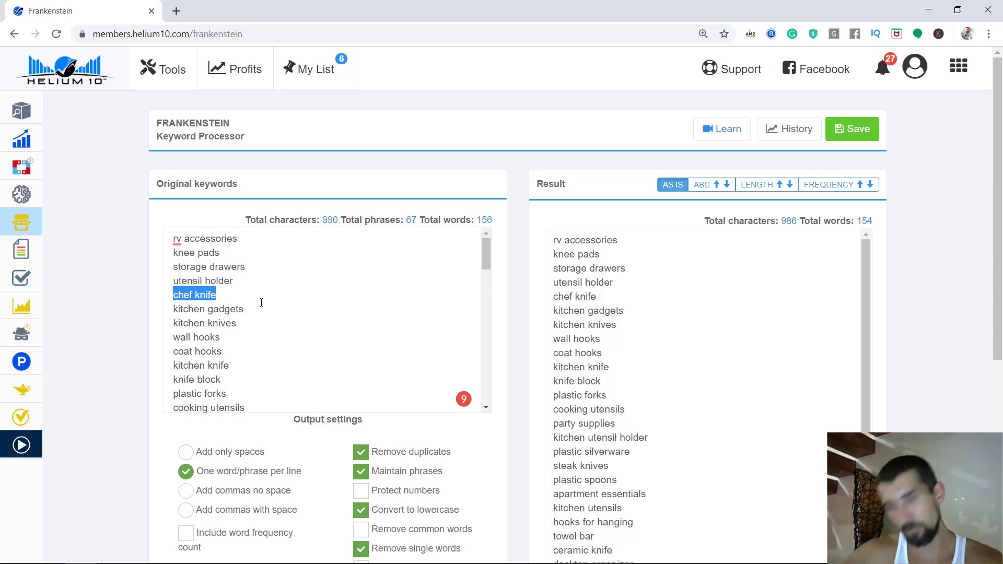
{"action": "left_click", "coordinate": [363, 473]}
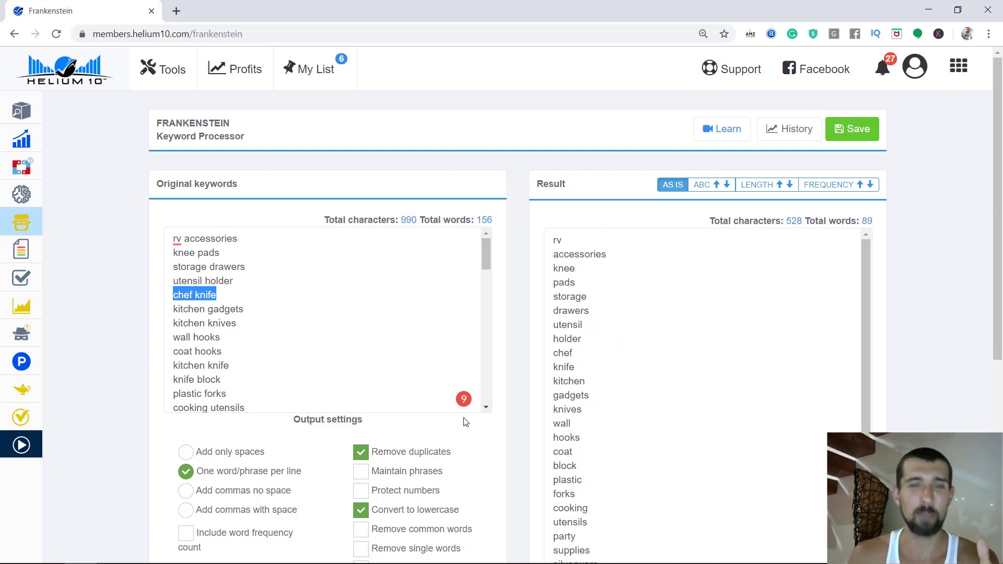
Enable Remove common words and delete the words unrelated to kitchen knives from the result list
{"action": "scroll", "coordinate": [460, 444], "scroll_direction": "down", "scroll_amount": 1}
{"action": "left_click", "coordinate": [416, 467]}
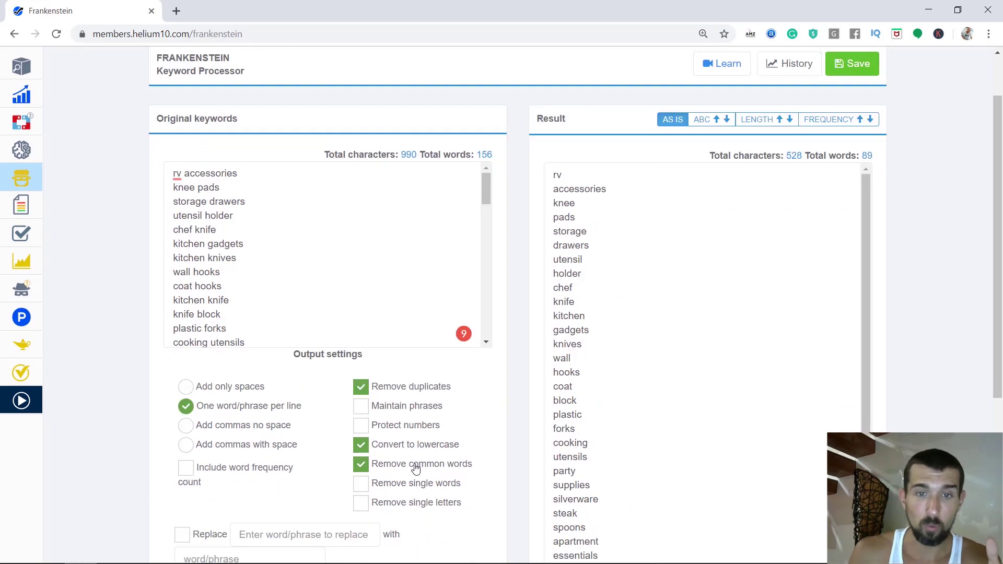
{"action": "scroll", "coordinate": [648, 324], "scroll_direction": "down", "scroll_amount": 2}
{"action": "scroll", "coordinate": [701, 263], "scroll_direction": "down", "scroll_amount": 5}
{"action": "scroll", "coordinate": [667, 338], "scroll_direction": "up", "scroll_amount": 8}
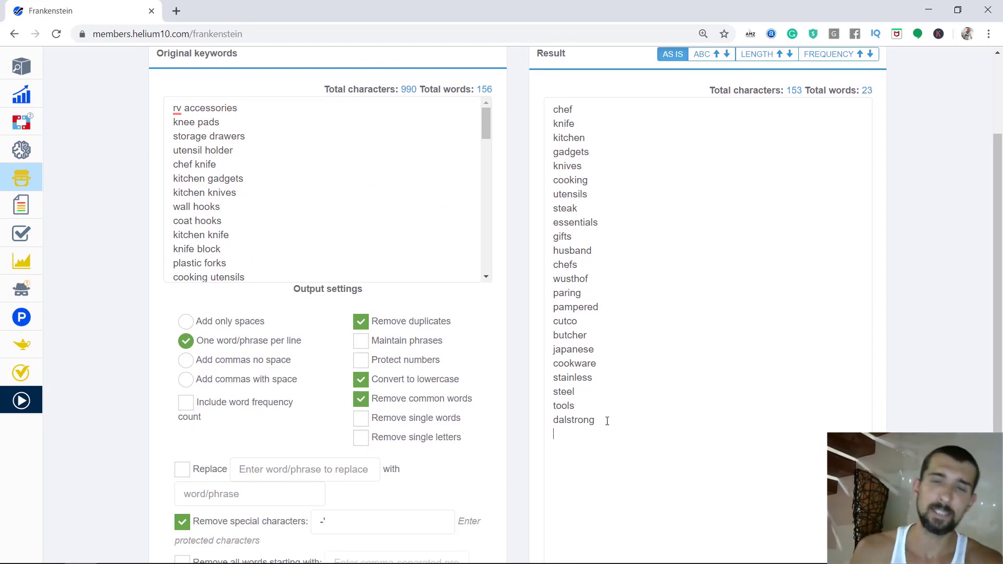
{"action": "scroll", "coordinate": [579, 446], "scroll_direction": "up", "scroll_amount": 2}
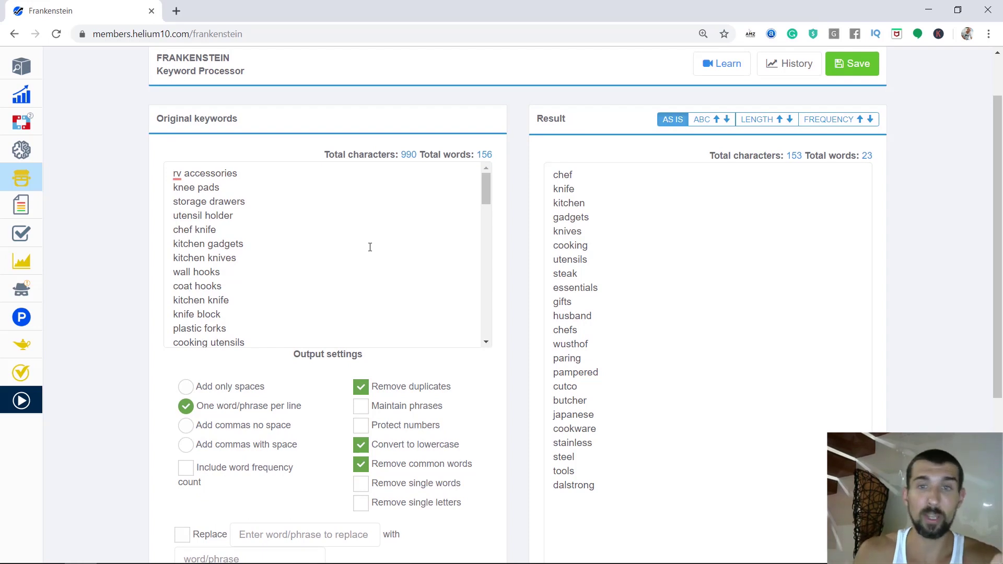
Examine the words kept in the result list for relevance, including brand words such as "wusthof" and "cutco"
{"action": "left_click", "coordinate": [629, 260]}
{"action": "scroll", "coordinate": [837, 271], "scroll_direction": "down", "scroll_amount": 1}
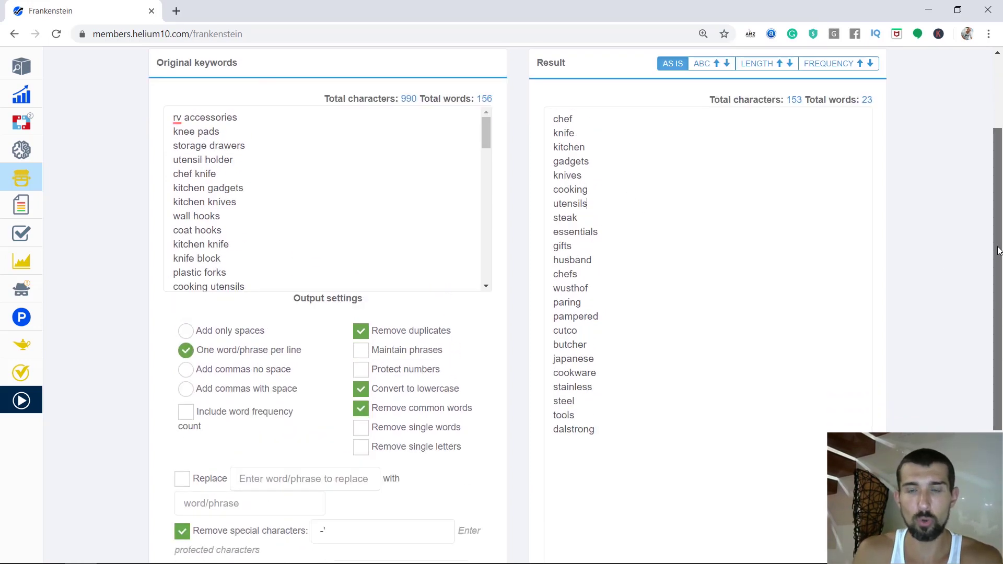
{"action": "scroll", "coordinate": [995, 242], "scroll_direction": "up", "scroll_amount": 3}
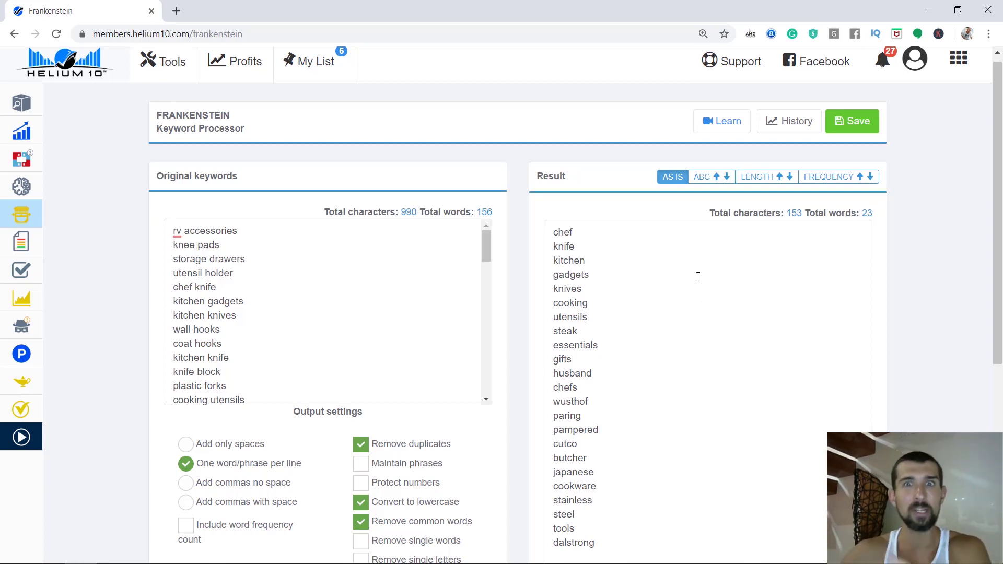
{"action": "left_click_drag", "start_coordinate": [589, 306], "coordinate": [564, 304]}
{"action": "left_click", "coordinate": [558, 233]}
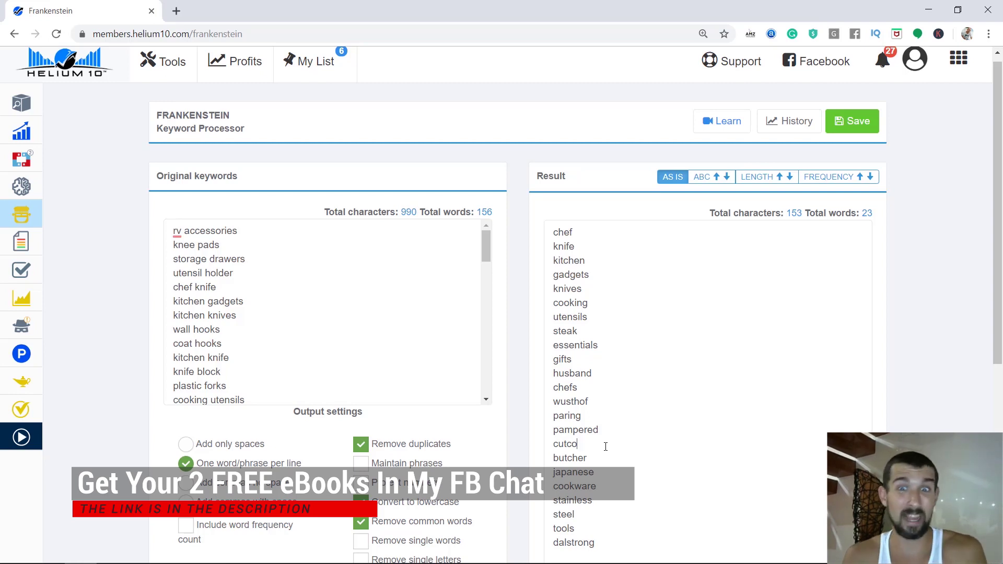
{"action": "double_click", "coordinate": [579, 459]}
{"action": "left_click", "coordinate": [593, 457]}
{"action": "double_click", "coordinate": [566, 399]}
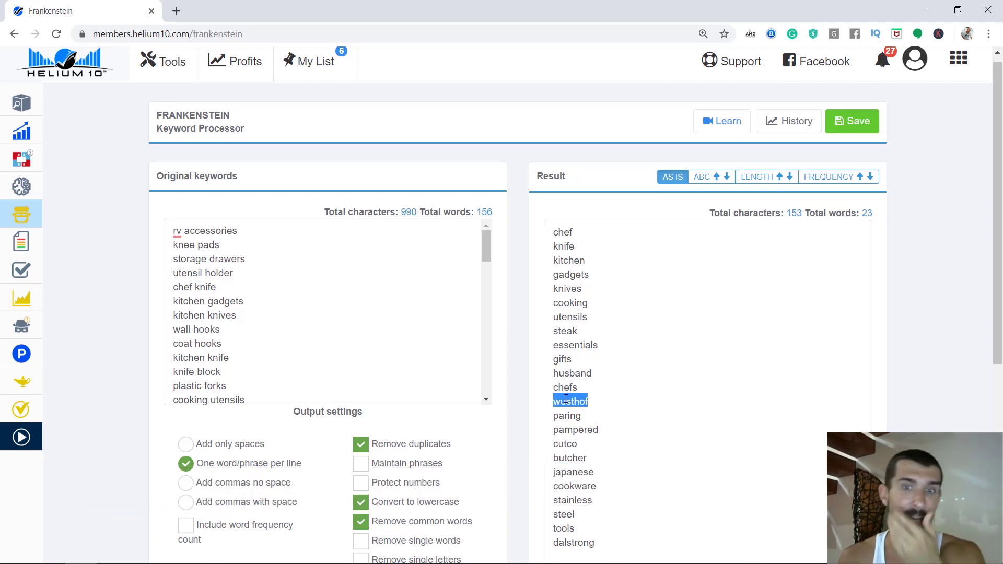
{"action": "left_click", "coordinate": [621, 423]}
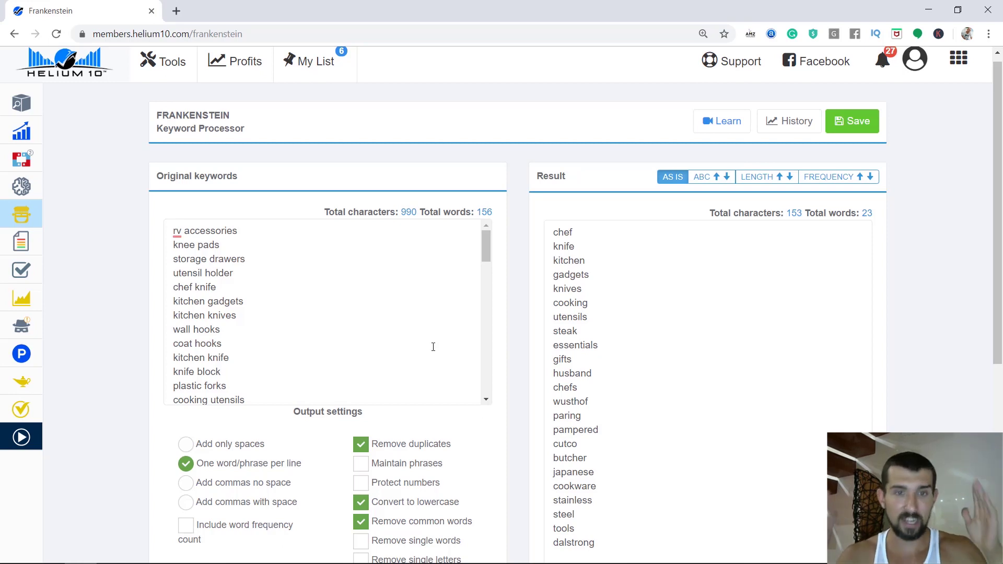
Review the remaining output settings and the copy, save and Scribbles options for the result list
{"action": "scroll", "coordinate": [426, 350], "scroll_direction": "down", "scroll_amount": 1}
{"action": "scroll", "coordinate": [419, 383], "scroll_direction": "up", "scroll_amount": 2}
{"action": "scroll", "coordinate": [591, 358], "scroll_direction": "down", "scroll_amount": 1}
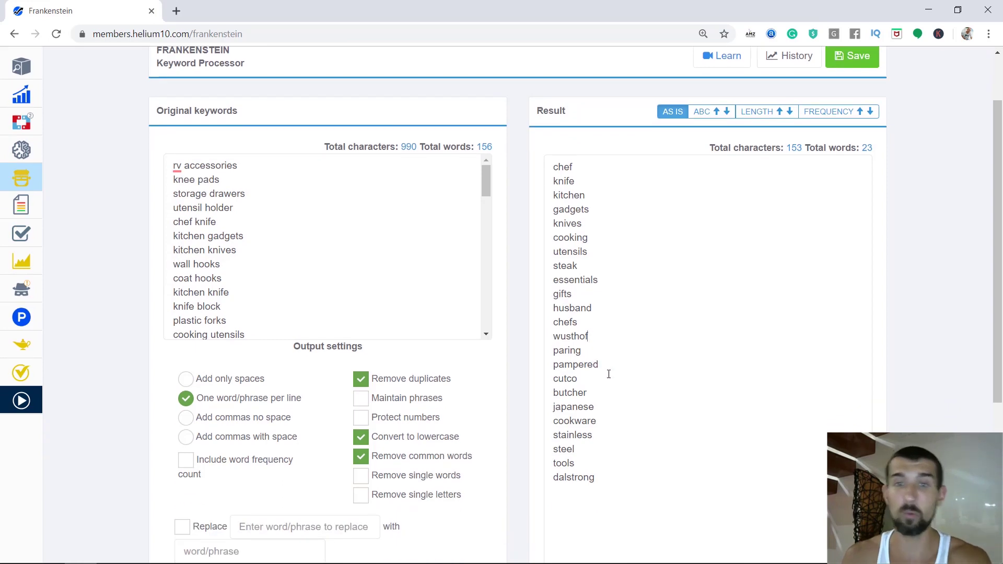
{"action": "scroll", "coordinate": [609, 374], "scroll_direction": "down", "scroll_amount": 5}
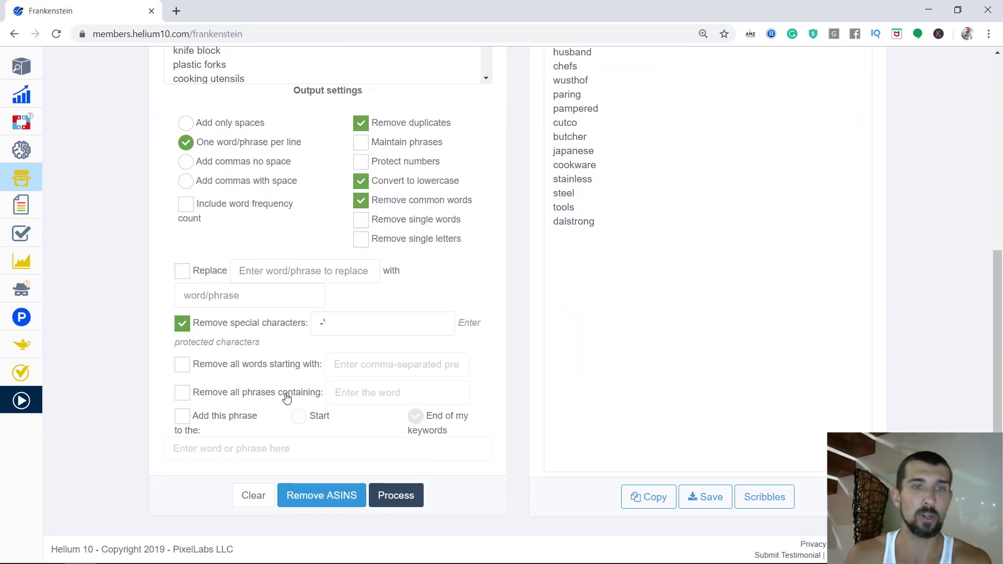
{"action": "scroll", "coordinate": [867, 233], "scroll_direction": "up", "scroll_amount": 6}
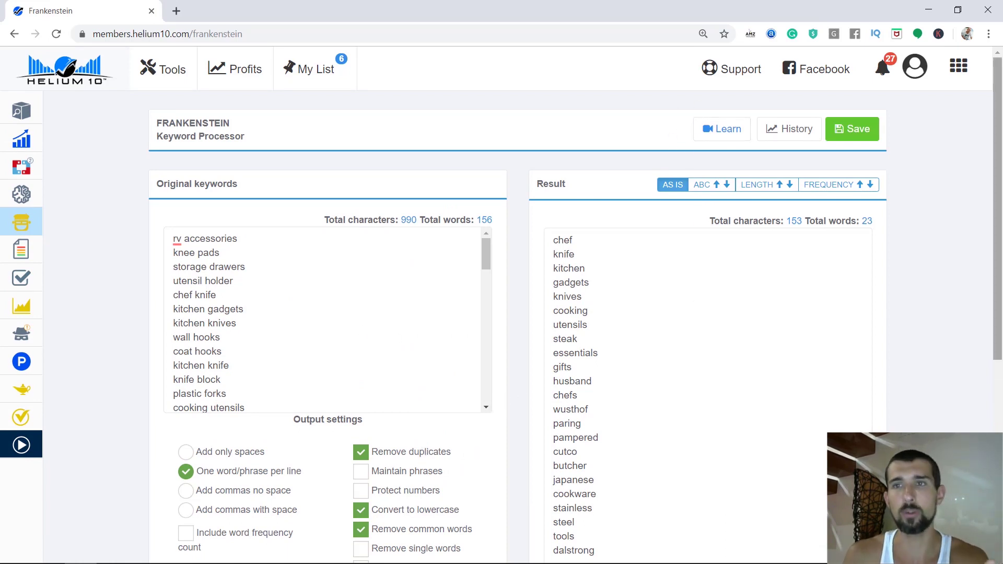
{"action": "scroll", "coordinate": [1002, 147], "scroll_direction": "down", "scroll_amount": 4}
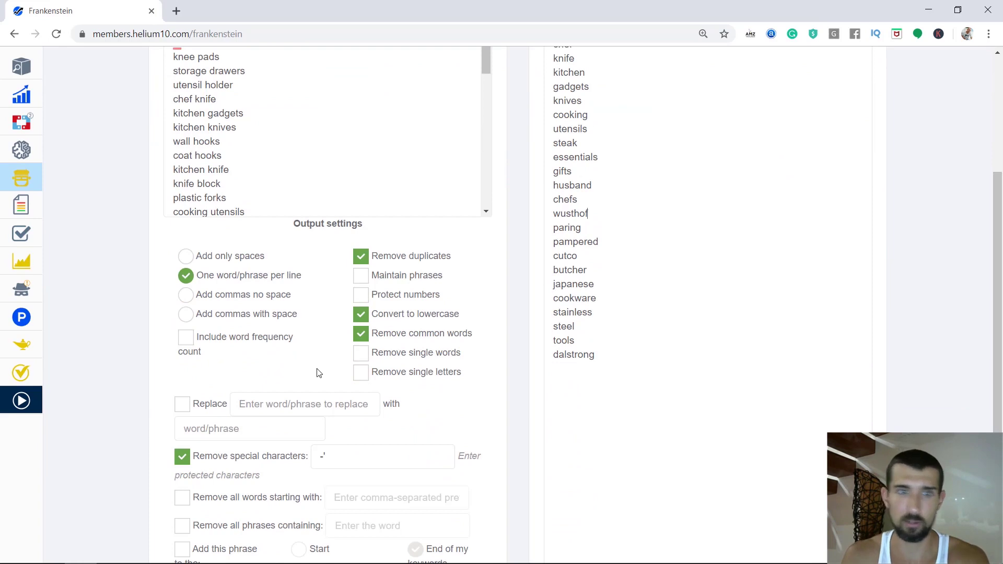
{"action": "scroll", "coordinate": [473, 408], "scroll_direction": "down", "scroll_amount": 3}
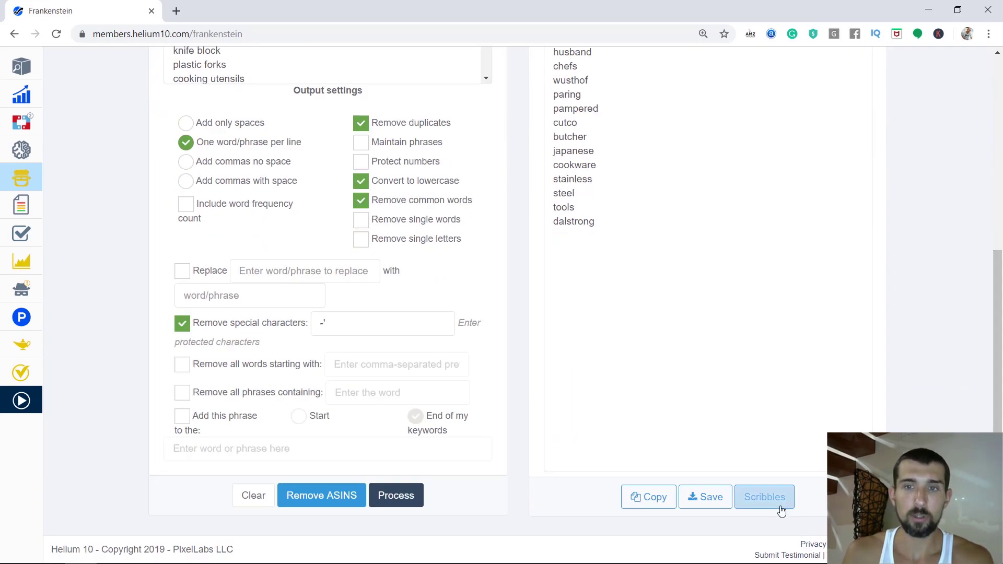
{"action": "scroll", "coordinate": [960, 325], "scroll_direction": "up", "scroll_amount": 5}
{"action": "scroll", "coordinate": [960, 325], "scroll_direction": "down", "scroll_amount": 5}
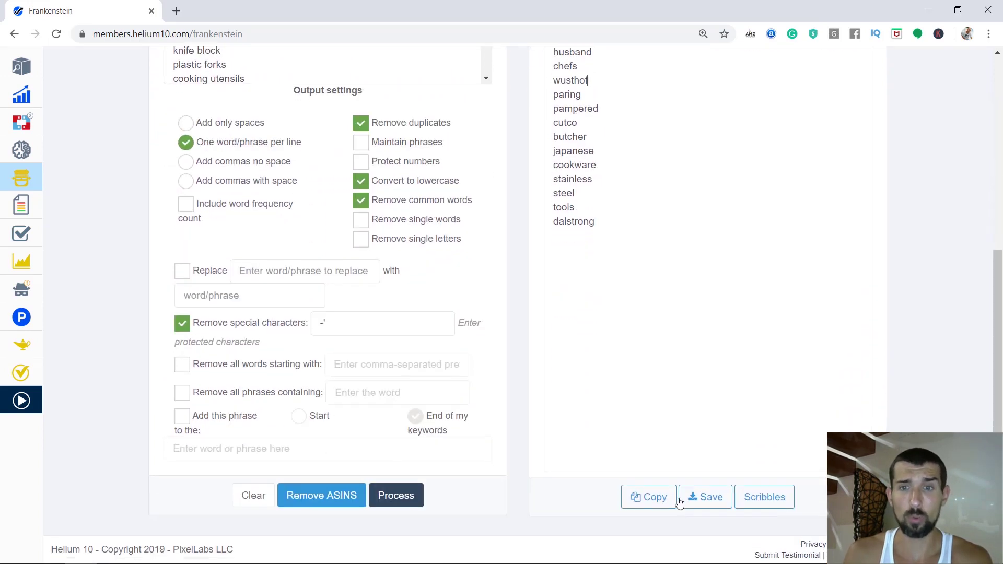
Send the processed keywords to Scribbles and place the cursor at the end of its keyword list
{"action": "left_click", "coordinate": [780, 501]}
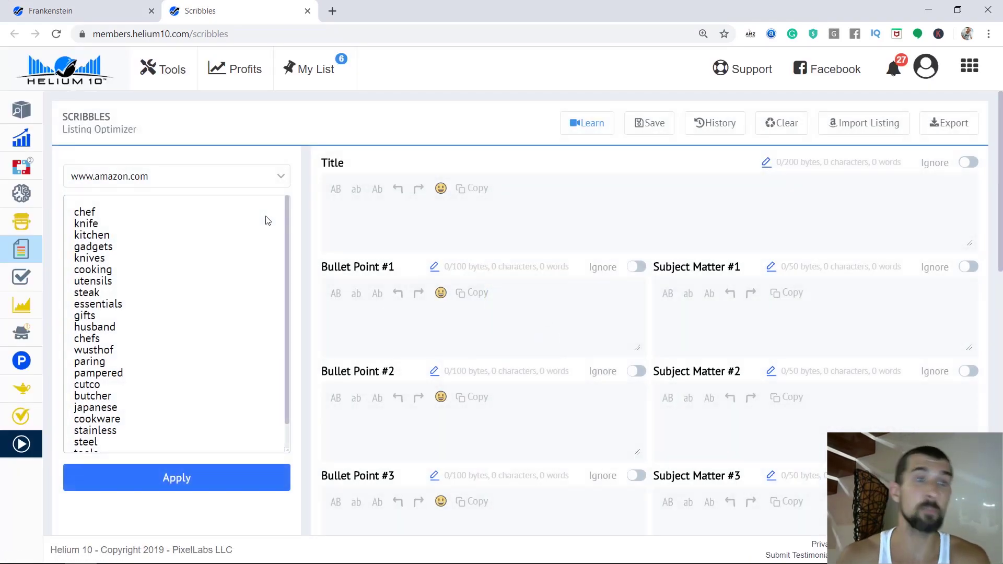
{"action": "scroll", "coordinate": [115, 248], "scroll_direction": "down", "scroll_amount": 1}
{"action": "left_click", "coordinate": [175, 435]}
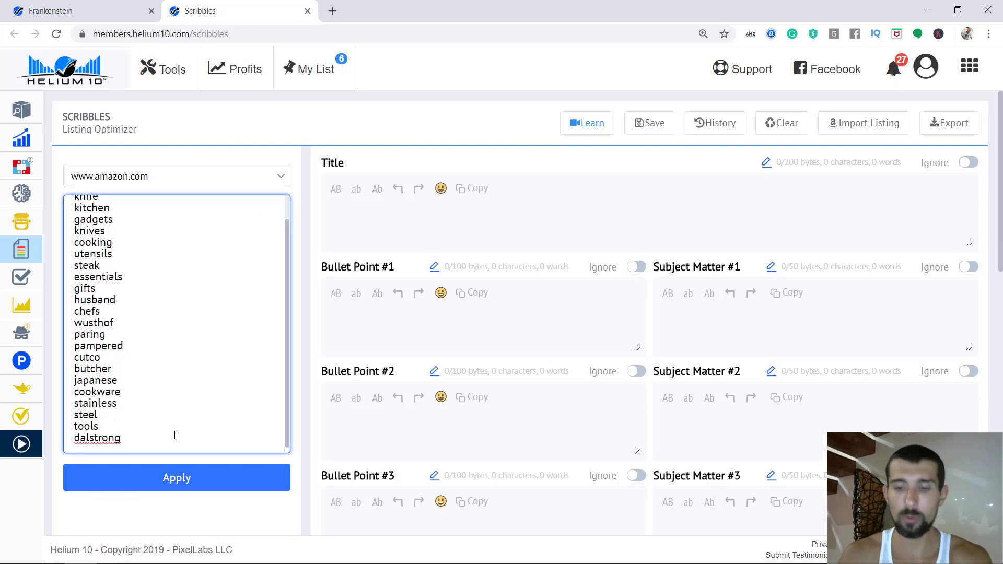
{"action": "scroll", "coordinate": [268, 415], "scroll_direction": "down", "scroll_amount": 1}
{"action": "scroll", "coordinate": [338, 347], "scroll_direction": "down", "scroll_amount": 1}
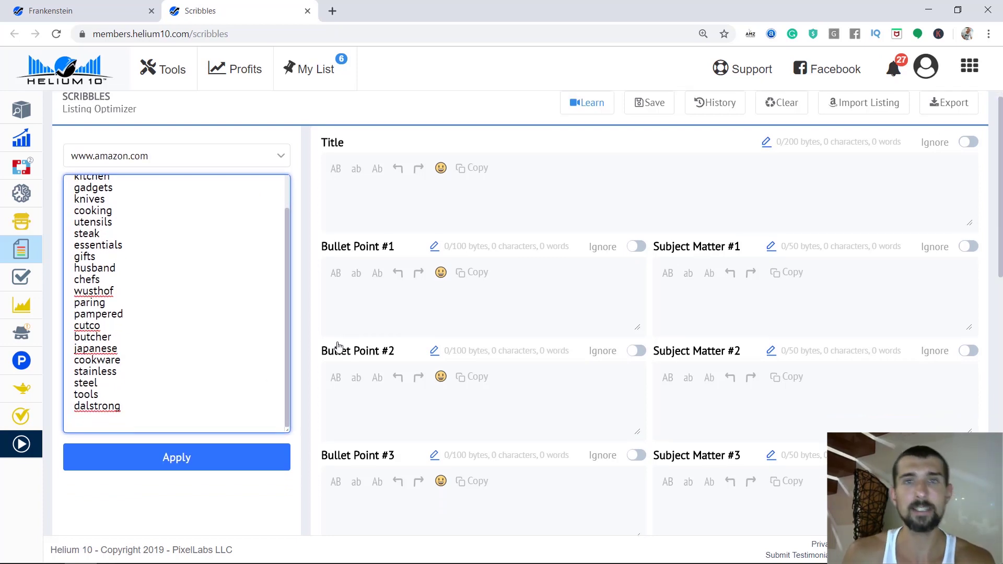
{"action": "scroll", "coordinate": [337, 347], "scroll_direction": "down", "scroll_amount": 3}
Copy "imarku chef knife" from the Competitor Keywords sheet in Excel and add it to the end of the Scribbles keyword list
{"action": "left_click", "coordinate": [178, 553]}
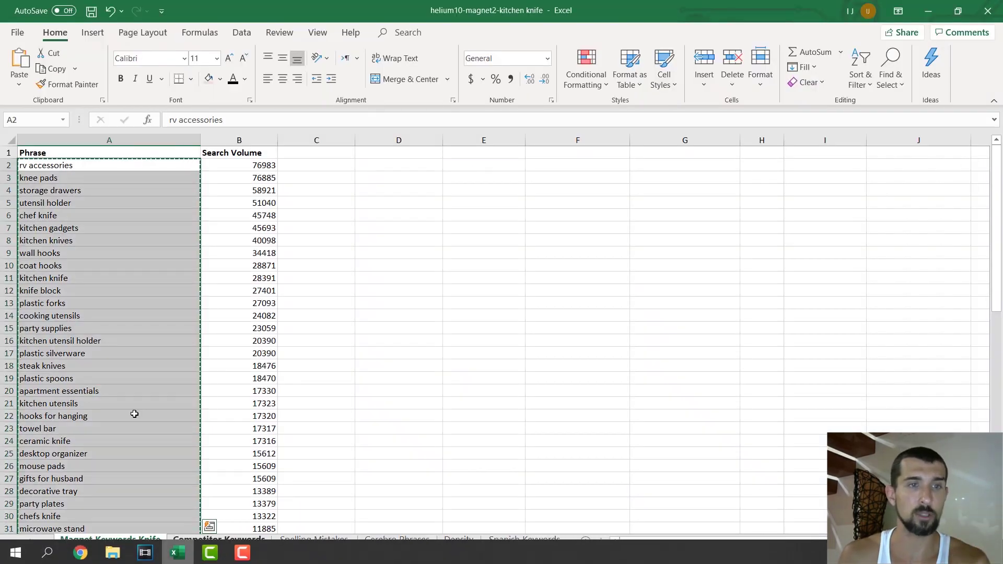
{"action": "left_click", "coordinate": [206, 541]}
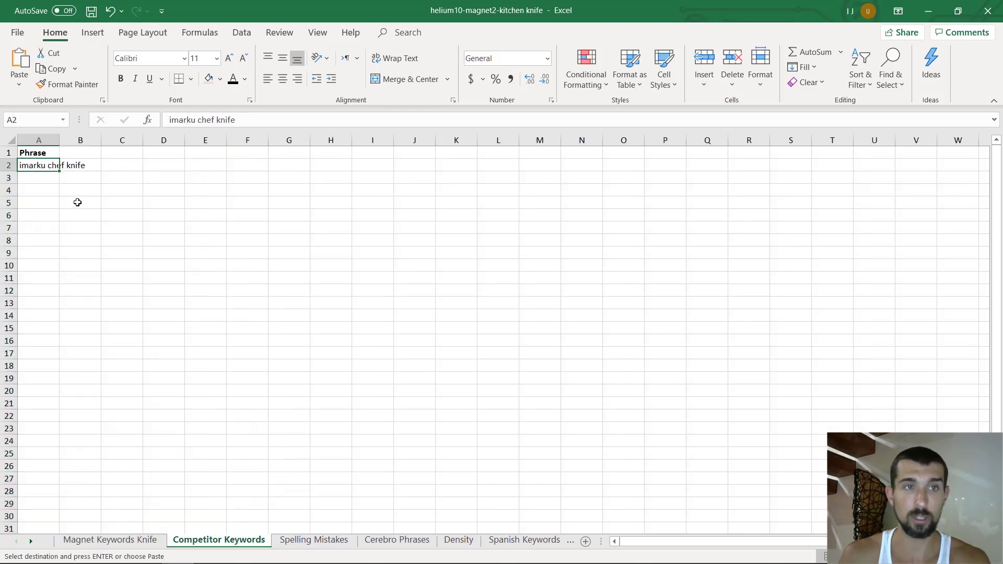
{"action": "left_click", "coordinate": [80, 551]}
{"action": "type", "text": "imarku chef knife"}
{"action": "left_click", "coordinate": [178, 551]}
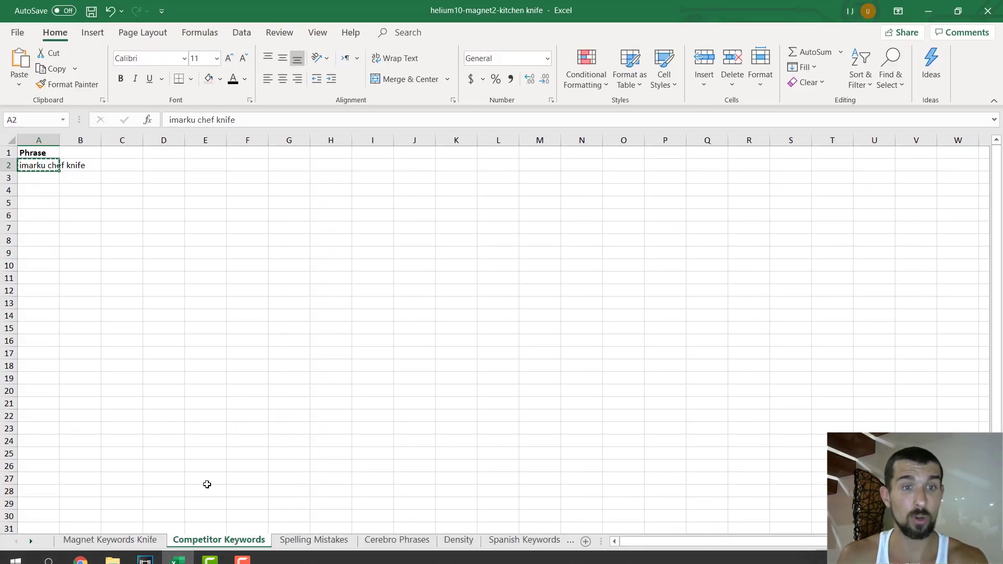
Copy "House essentails" from the Spelling Mistakes sheet in Excel and add it to the end of the Scribbles keyword list
{"action": "key", "text": "ctrl+Page_Down"}
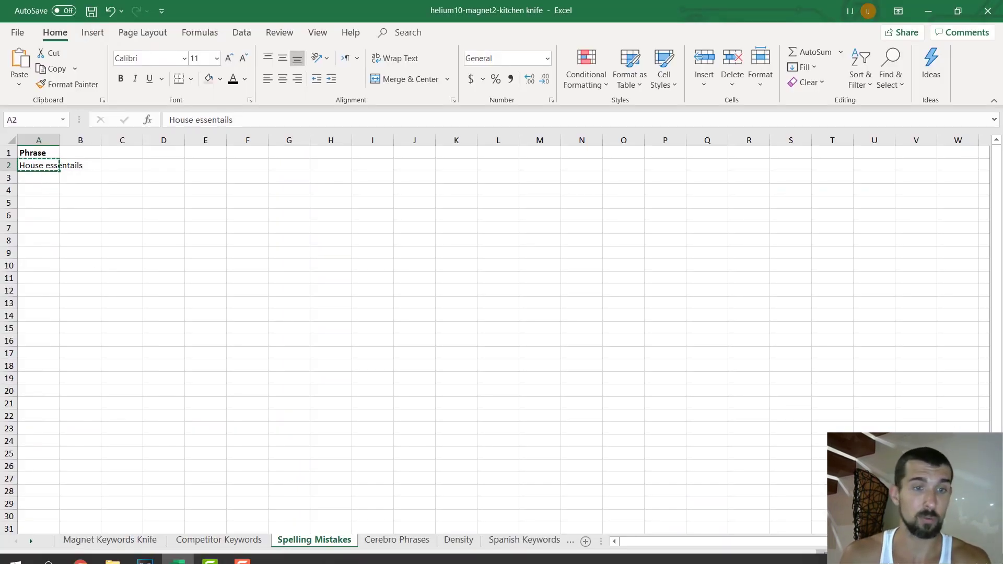
{"action": "left_click", "coordinate": [79, 551]}
{"action": "type", "text": "House essentails"}
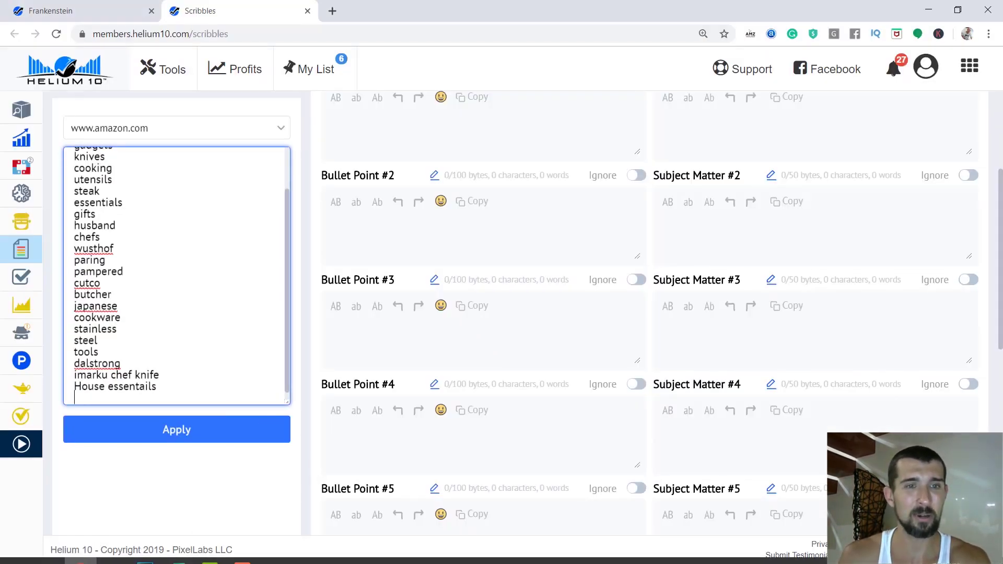
Copy the Cerebro Phrases from "chef knife" to "sharp knives for kitchen" in Excel and append them to the Scribbles keyword list
{"action": "left_click", "coordinate": [177, 551]}
{"action": "key", "text": "ctrl+Page_Down"}
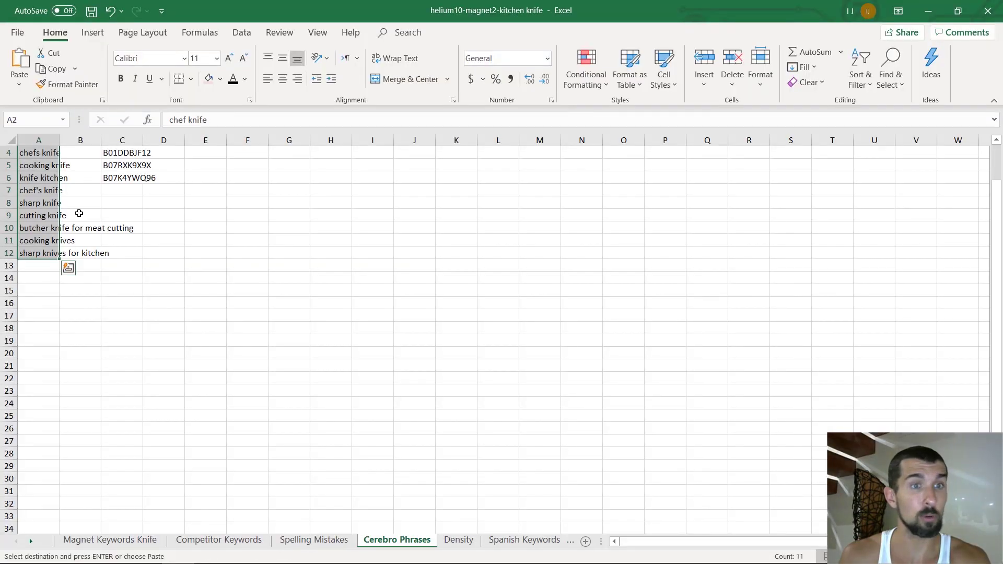
{"action": "scroll", "coordinate": [79, 213], "scroll_direction": "up", "scroll_amount": 1}
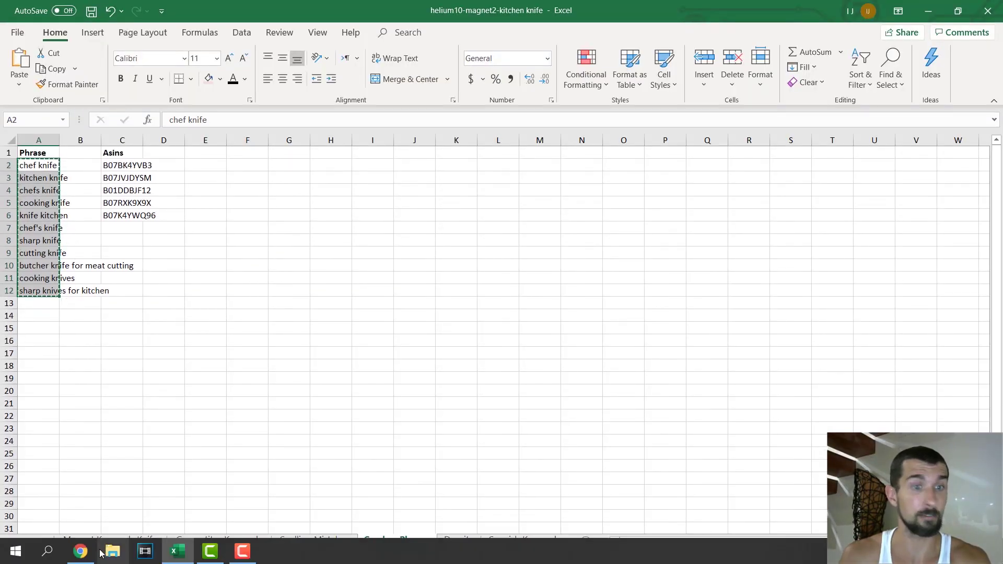
{"action": "left_click", "coordinate": [81, 552]}
{"action": "type", "text": "chef knife kitchen knife chefs knife cooking knife knife kitchen chef's knife sharp knife cutting knife butcher knife for meat cutting cooking knives sharp knives for kitchen"}
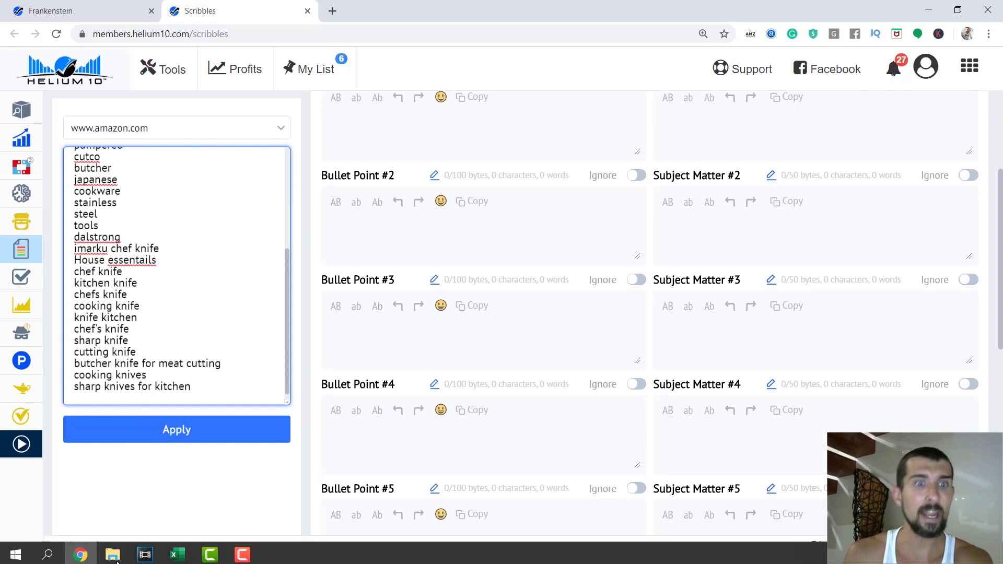
Append the Spanish Keywords from Excel, "cuchilla de corte" to "cuchillos de cocina", to the Scribbles keyword list and apply the list
{"action": "left_click", "coordinate": [177, 555]}
{"action": "scroll", "coordinate": [271, 341], "scroll_direction": "down", "scroll_amount": 1}
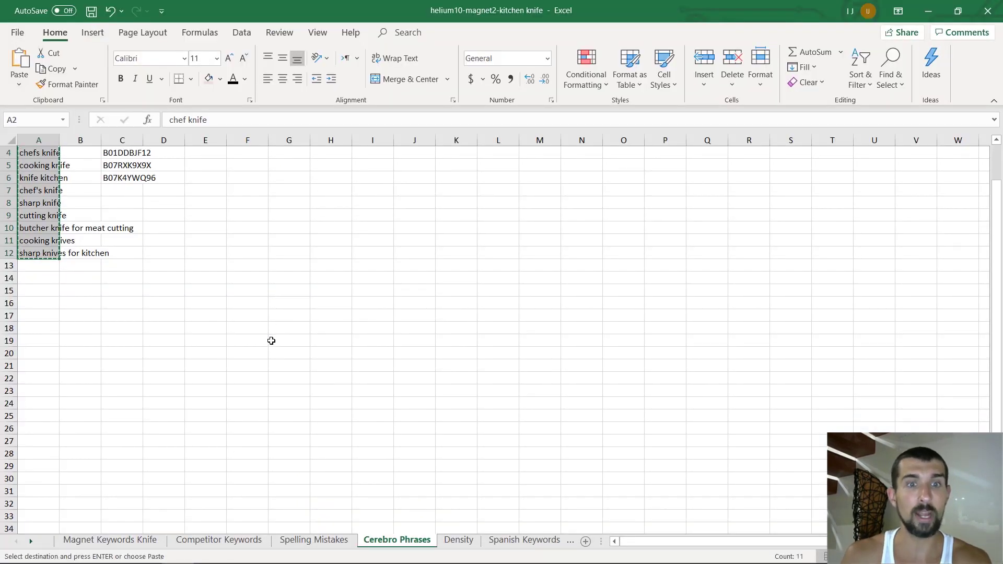
{"action": "left_click", "coordinate": [459, 540]}
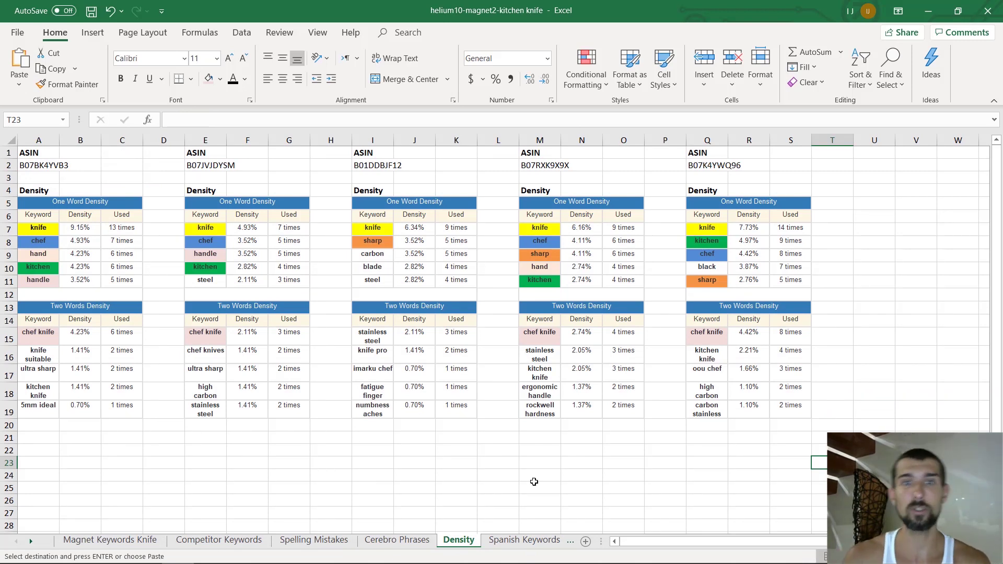
{"action": "left_click", "coordinate": [522, 540]}
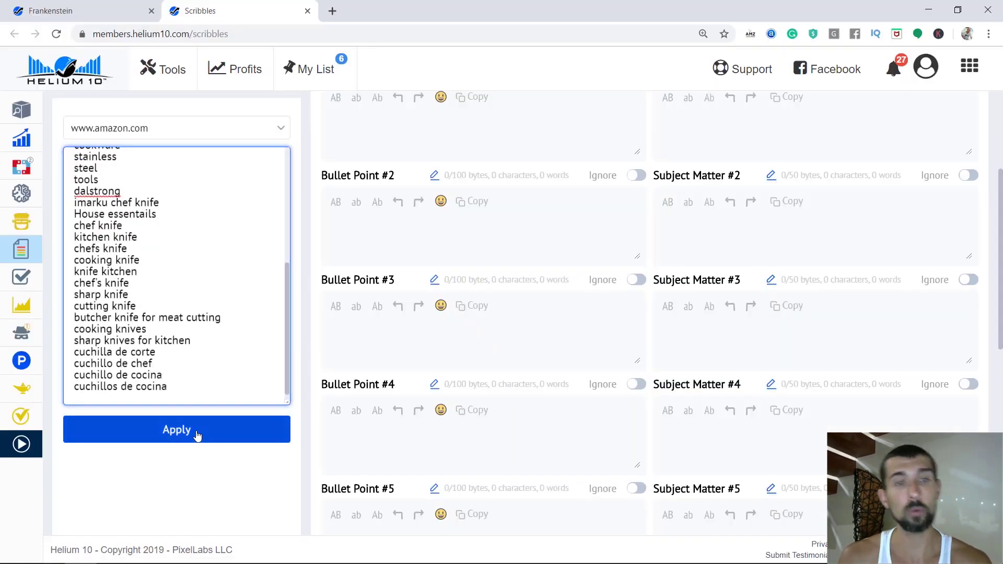
{"action": "left_click", "coordinate": [196, 434]}
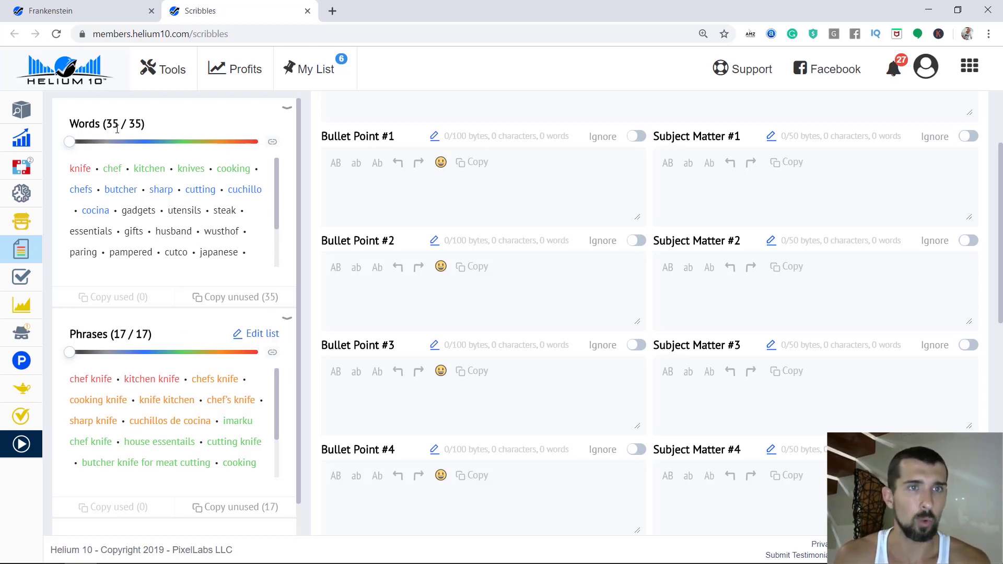
Examine the color-coded Words and Phrases lists along with the title, bullet point and subject matter fields of the listing
{"action": "scroll", "coordinate": [282, 203], "scroll_direction": "down", "scroll_amount": 2}
{"action": "scroll", "coordinate": [283, 209], "scroll_direction": "up", "scroll_amount": 2}
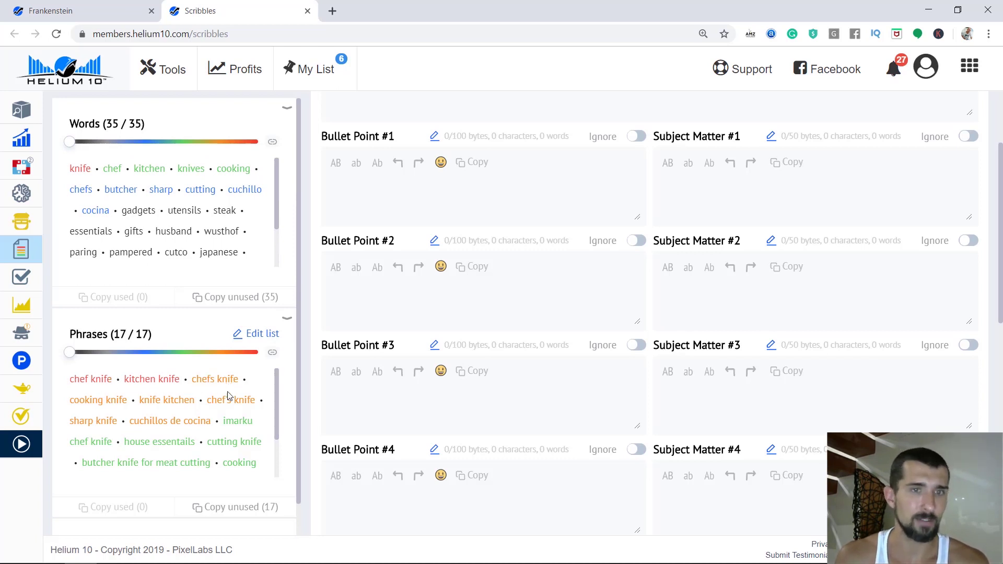
{"action": "scroll", "coordinate": [287, 395], "scroll_direction": "down", "scroll_amount": 2}
{"action": "scroll", "coordinate": [297, 457], "scroll_direction": "up", "scroll_amount": 2}
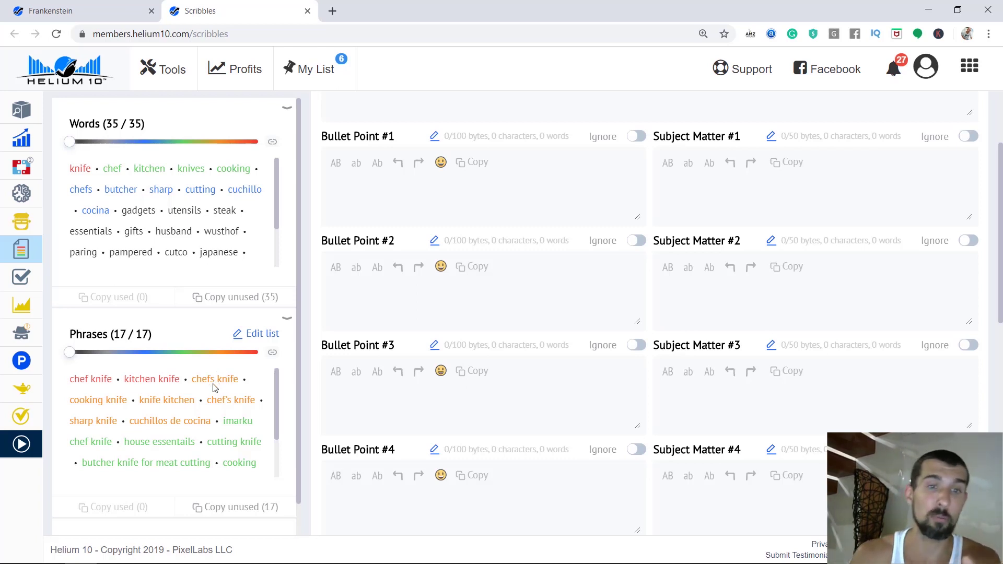
{"action": "scroll", "coordinate": [234, 400], "scroll_direction": "down", "scroll_amount": 1}
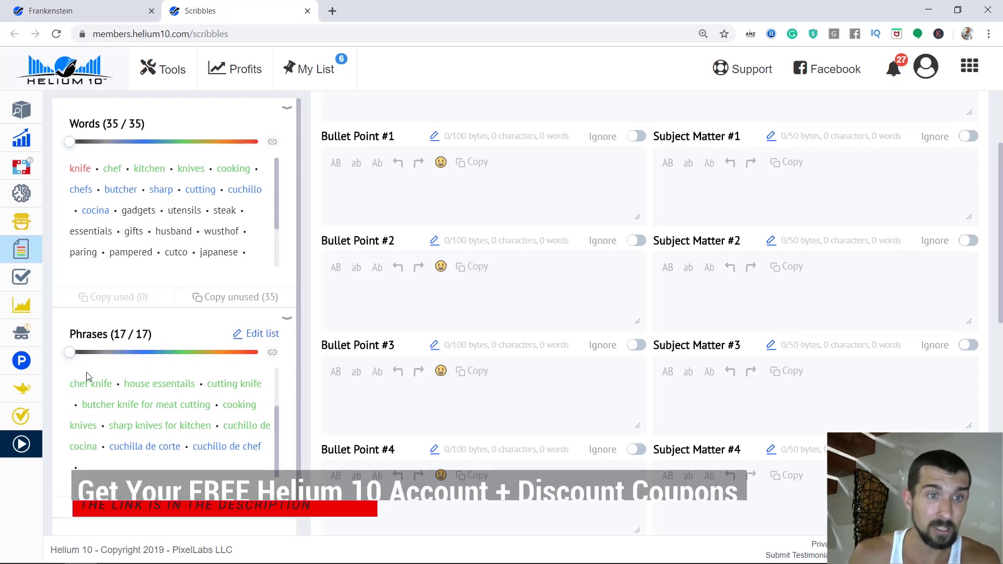
{"action": "scroll", "coordinate": [253, 441], "scroll_direction": "up", "scroll_amount": 3}
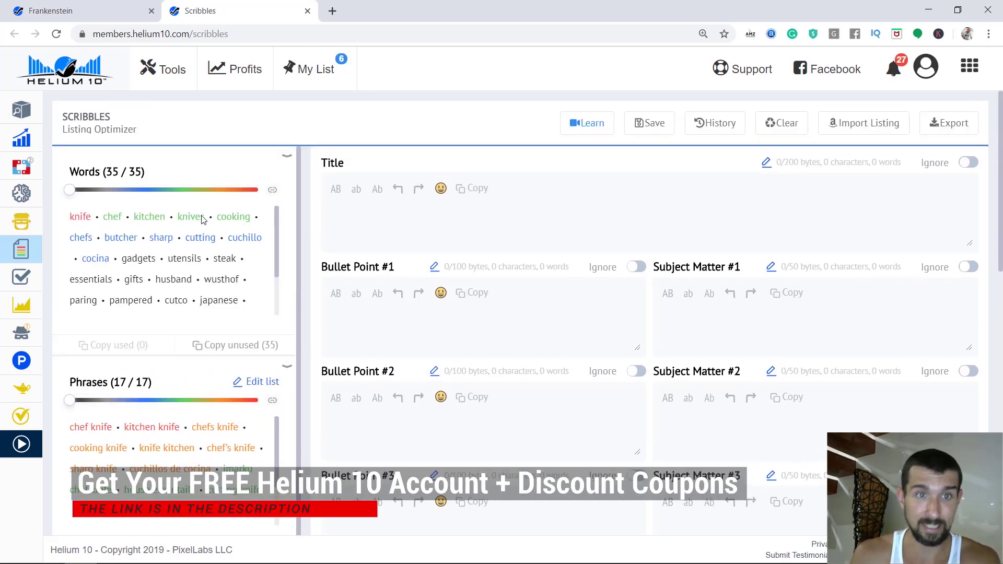
{"action": "scroll", "coordinate": [197, 390], "scroll_direction": "down", "scroll_amount": 1}
{"action": "scroll", "coordinate": [198, 402], "scroll_direction": "up", "scroll_amount": 1}
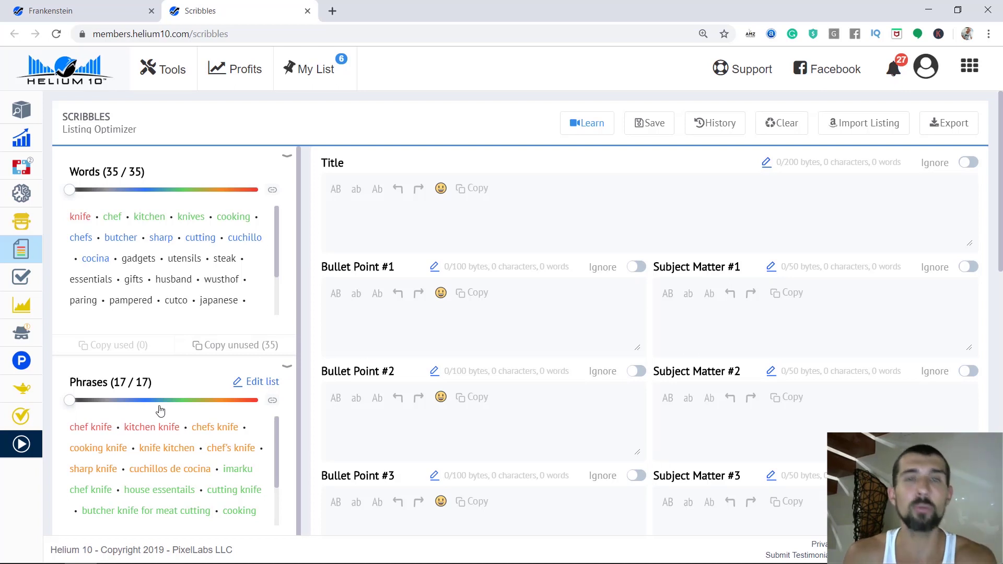
{"action": "scroll", "coordinate": [181, 251], "scroll_direction": "down", "scroll_amount": 1}
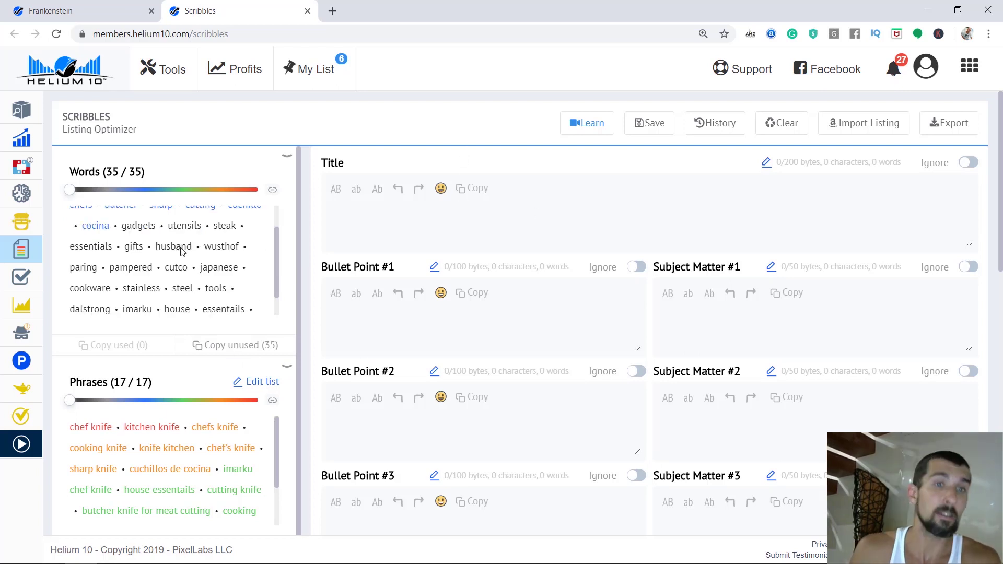
{"action": "scroll", "coordinate": [269, 263], "scroll_direction": "up", "scroll_amount": 1}
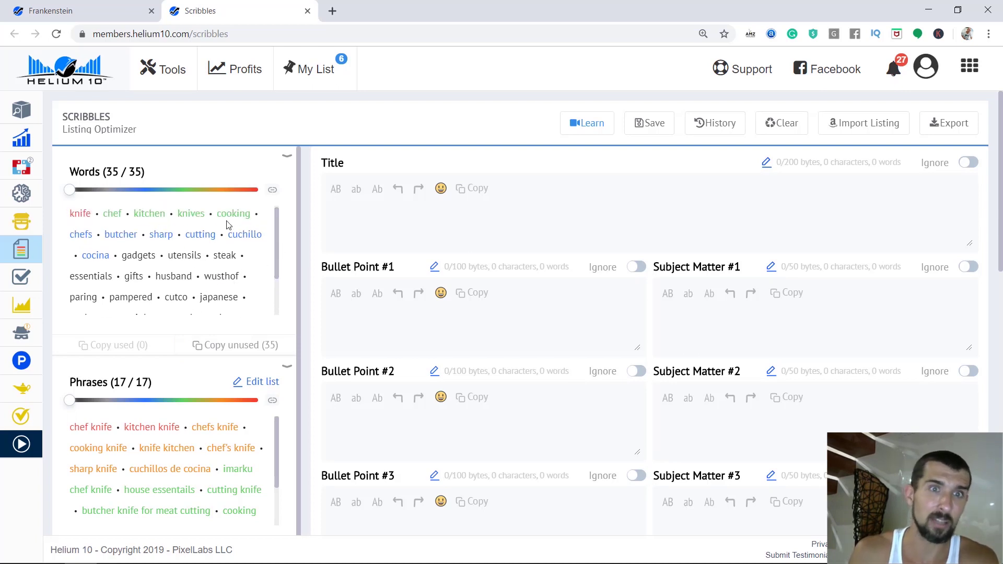
{"action": "scroll", "coordinate": [191, 280], "scroll_direction": "down", "scroll_amount": 2}
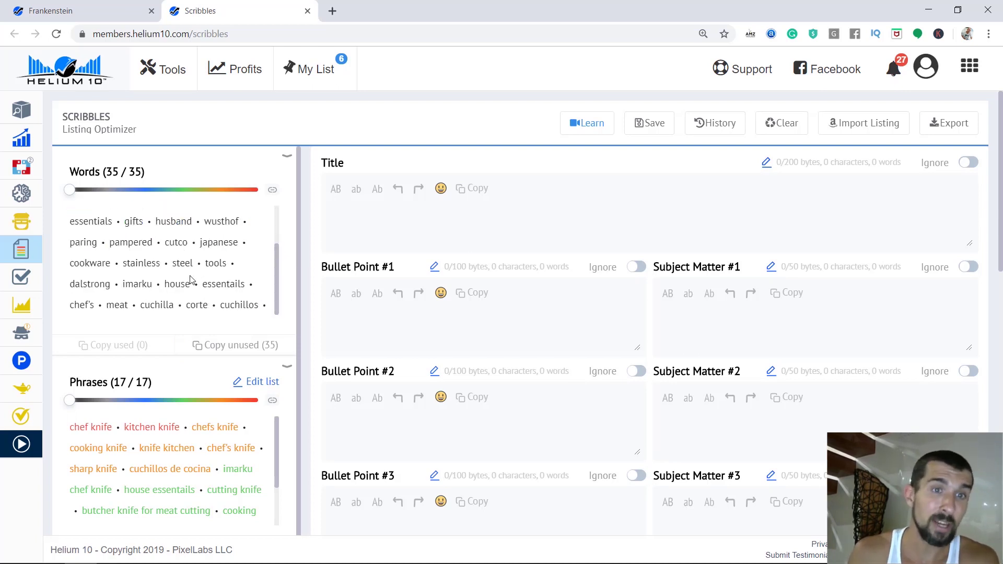
{"action": "scroll", "coordinate": [274, 277], "scroll_direction": "up", "scroll_amount": 2}
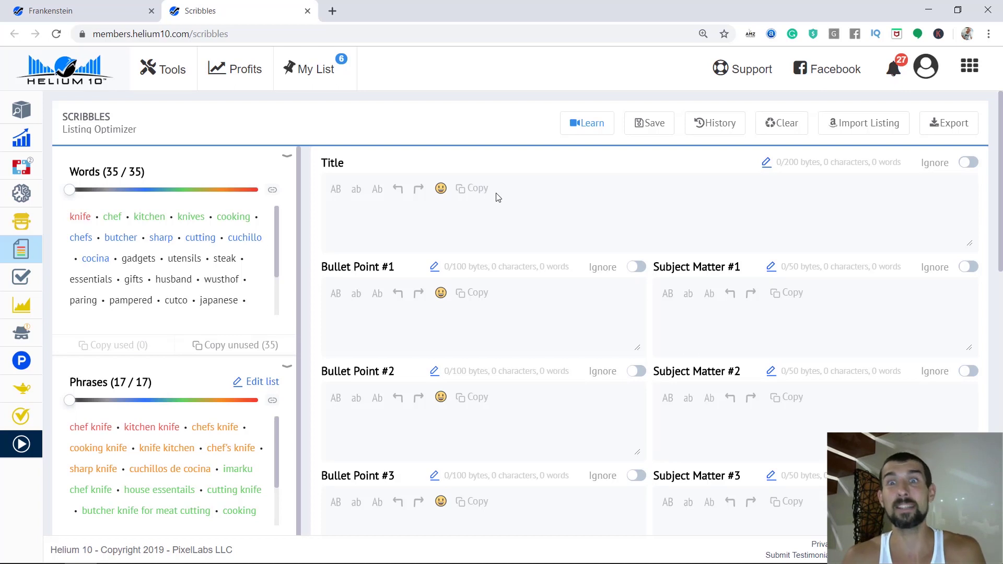
{"action": "scroll", "coordinate": [434, 242], "scroll_direction": "down", "scroll_amount": 1}
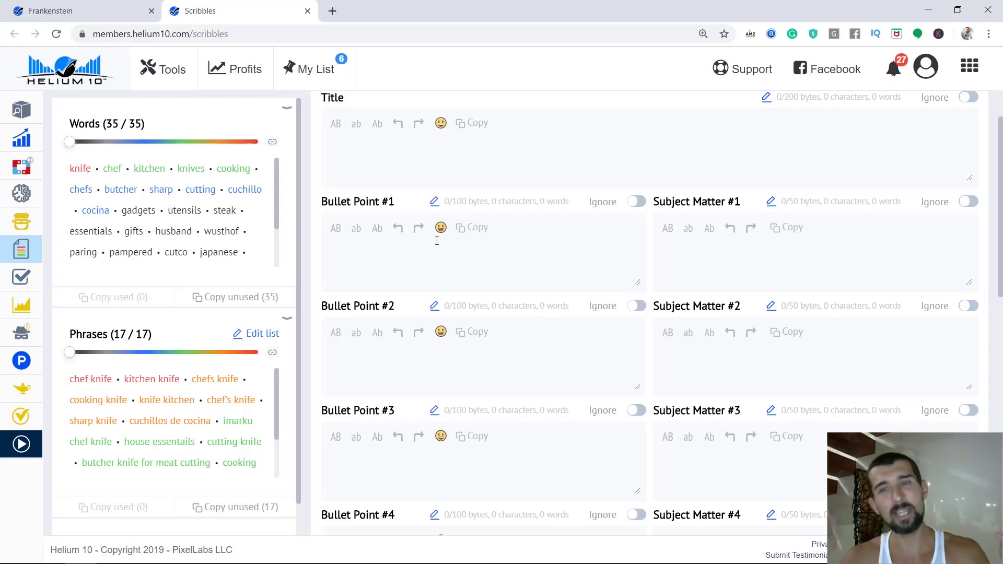
{"action": "scroll", "coordinate": [437, 241], "scroll_direction": "up", "scroll_amount": 1}
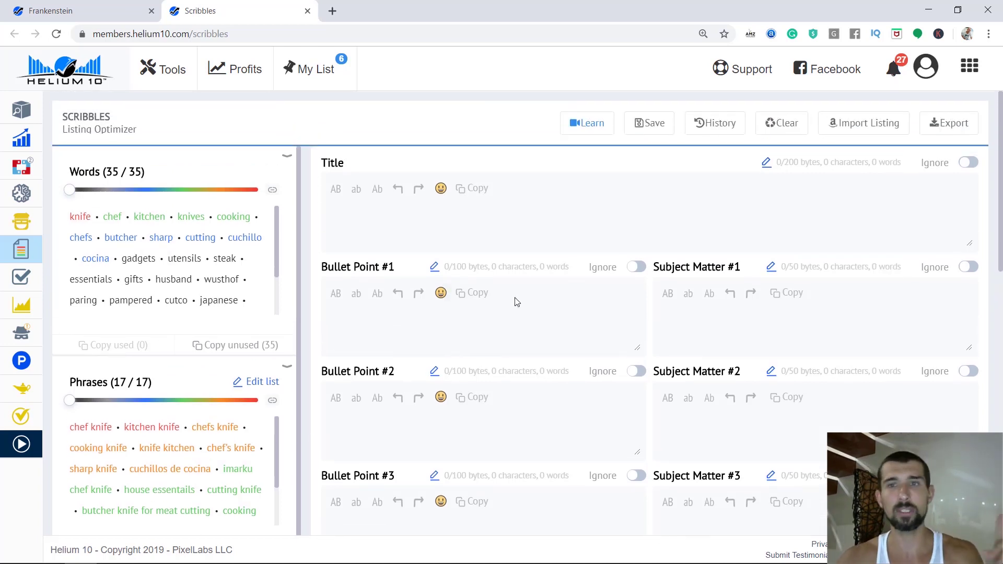